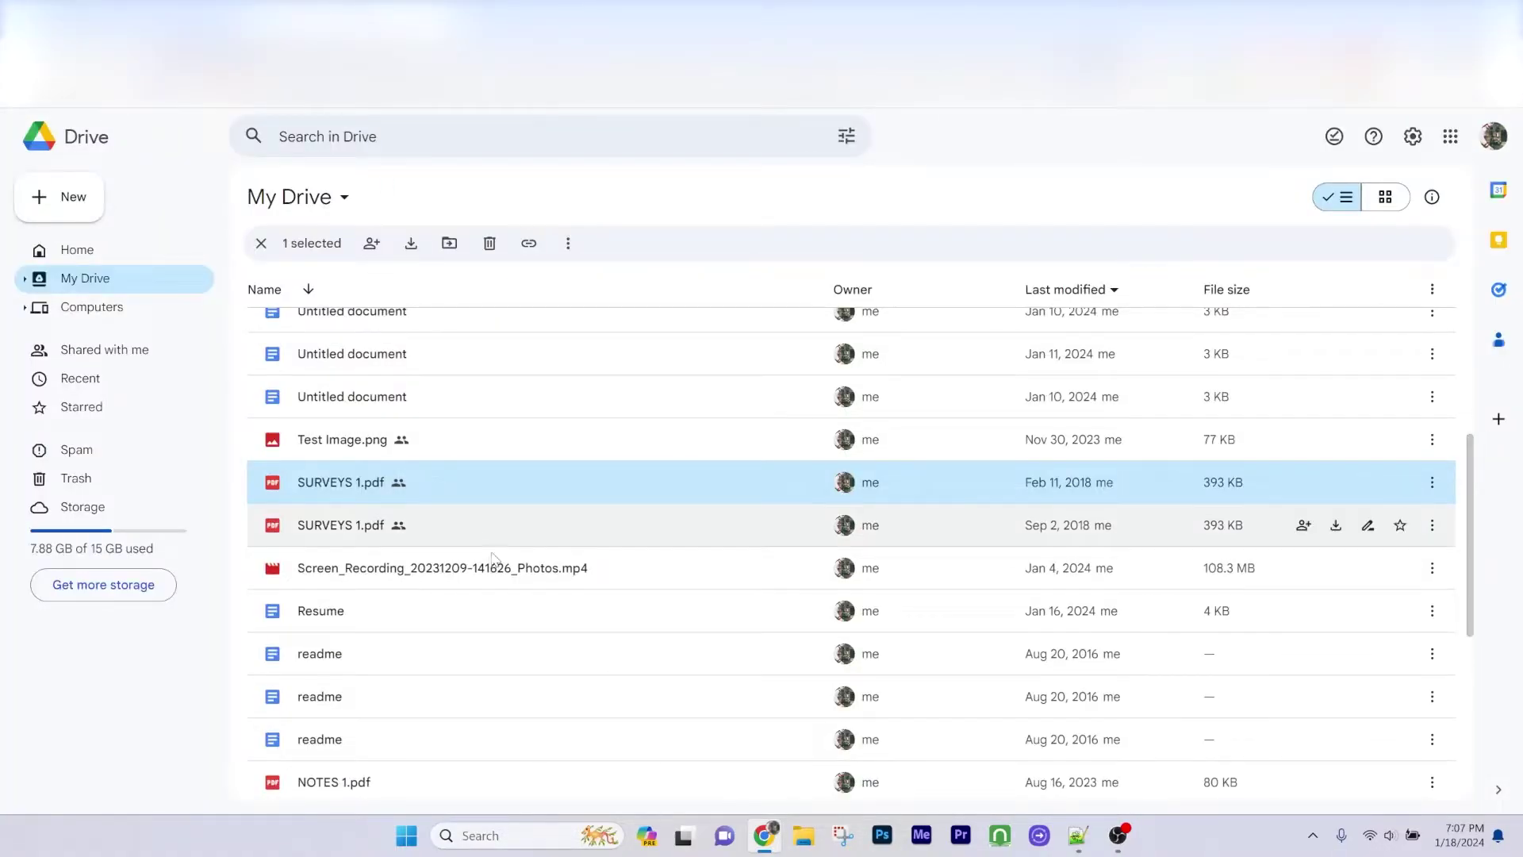
Step: Copy the Drive share link for SURVEYS 1.pdf from its right-click menu
right_click(351, 485)
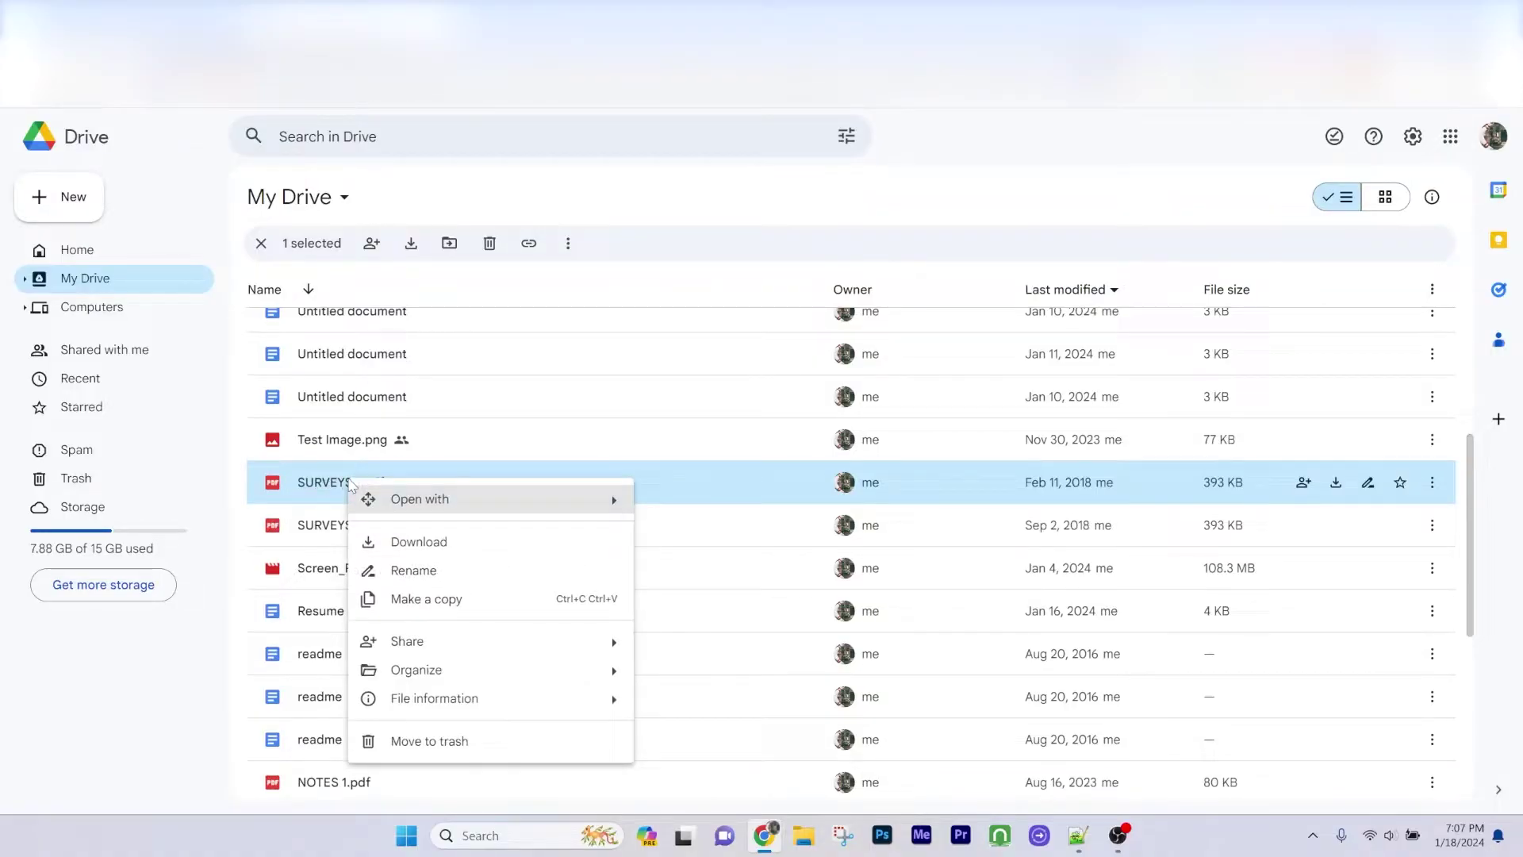
mouse_move(408, 641)
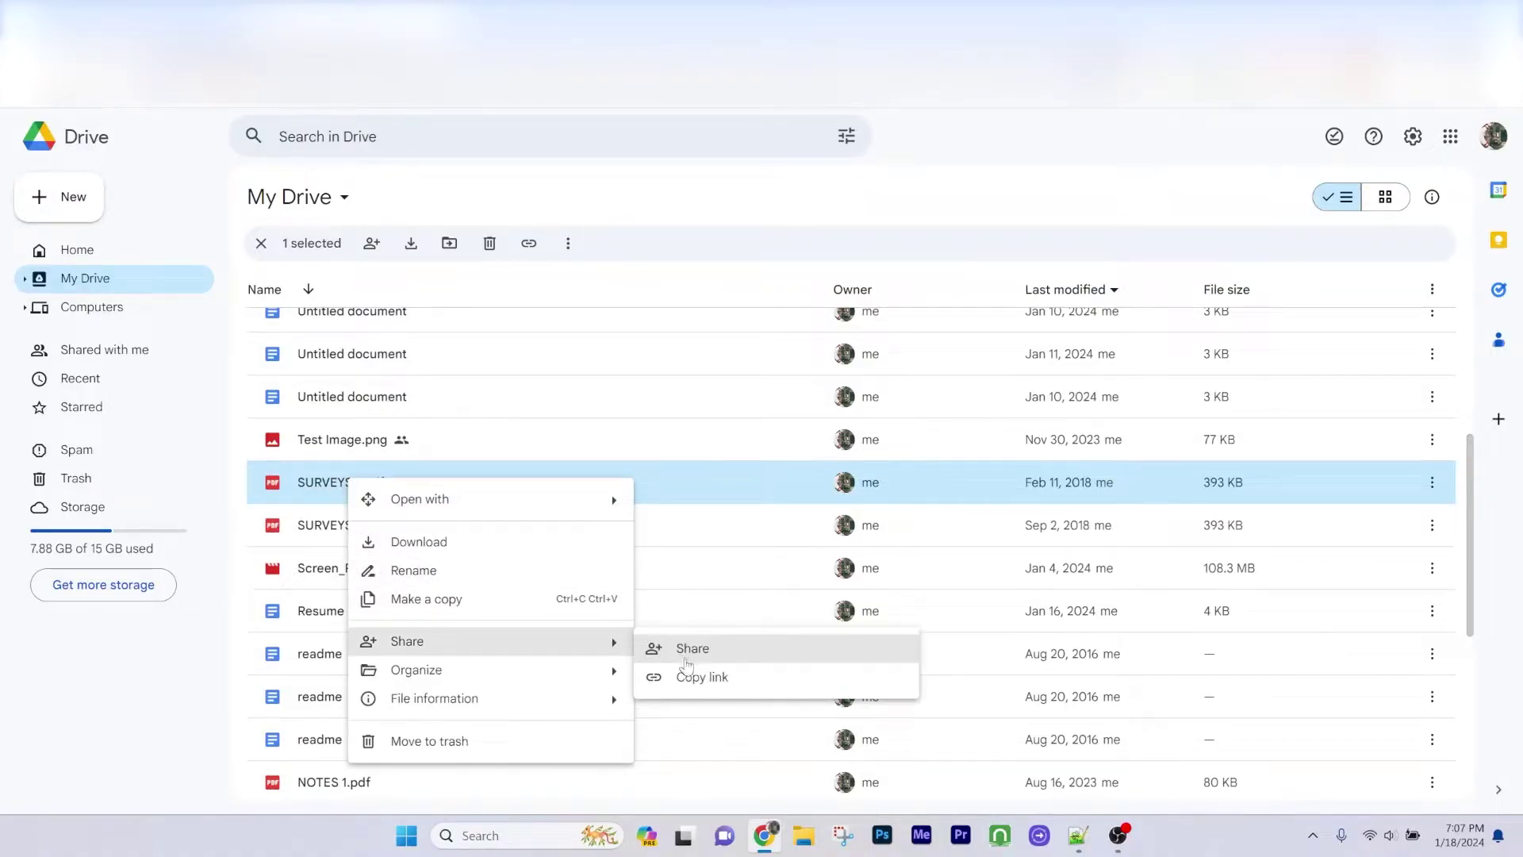
left_click(694, 679)
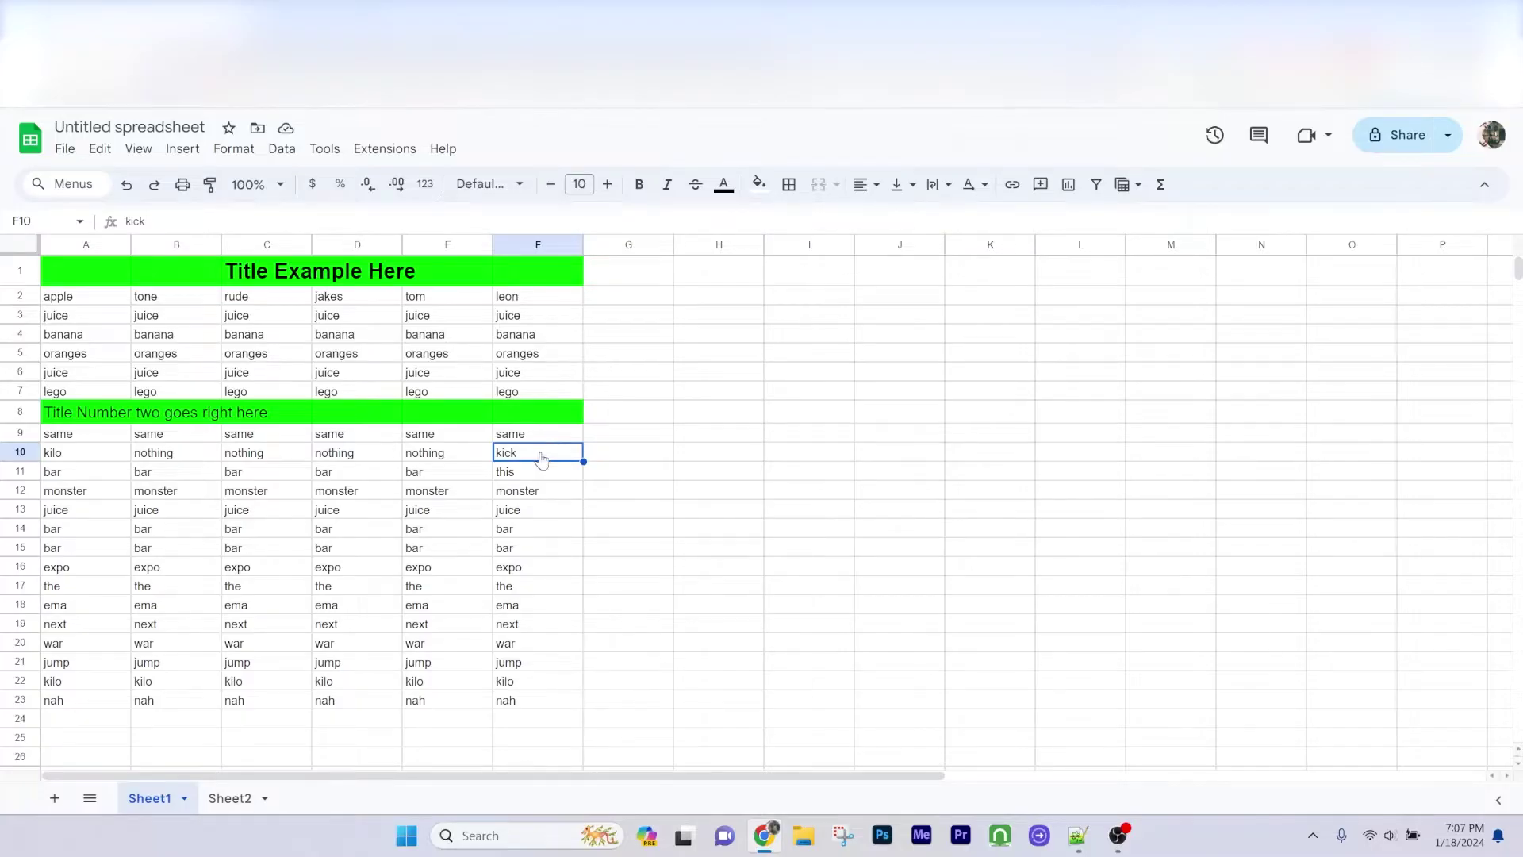
Step: Link the word 'kick' in cell F10 to the pasted SURVEYS 1.pdf Drive URL
right_click(542, 457)
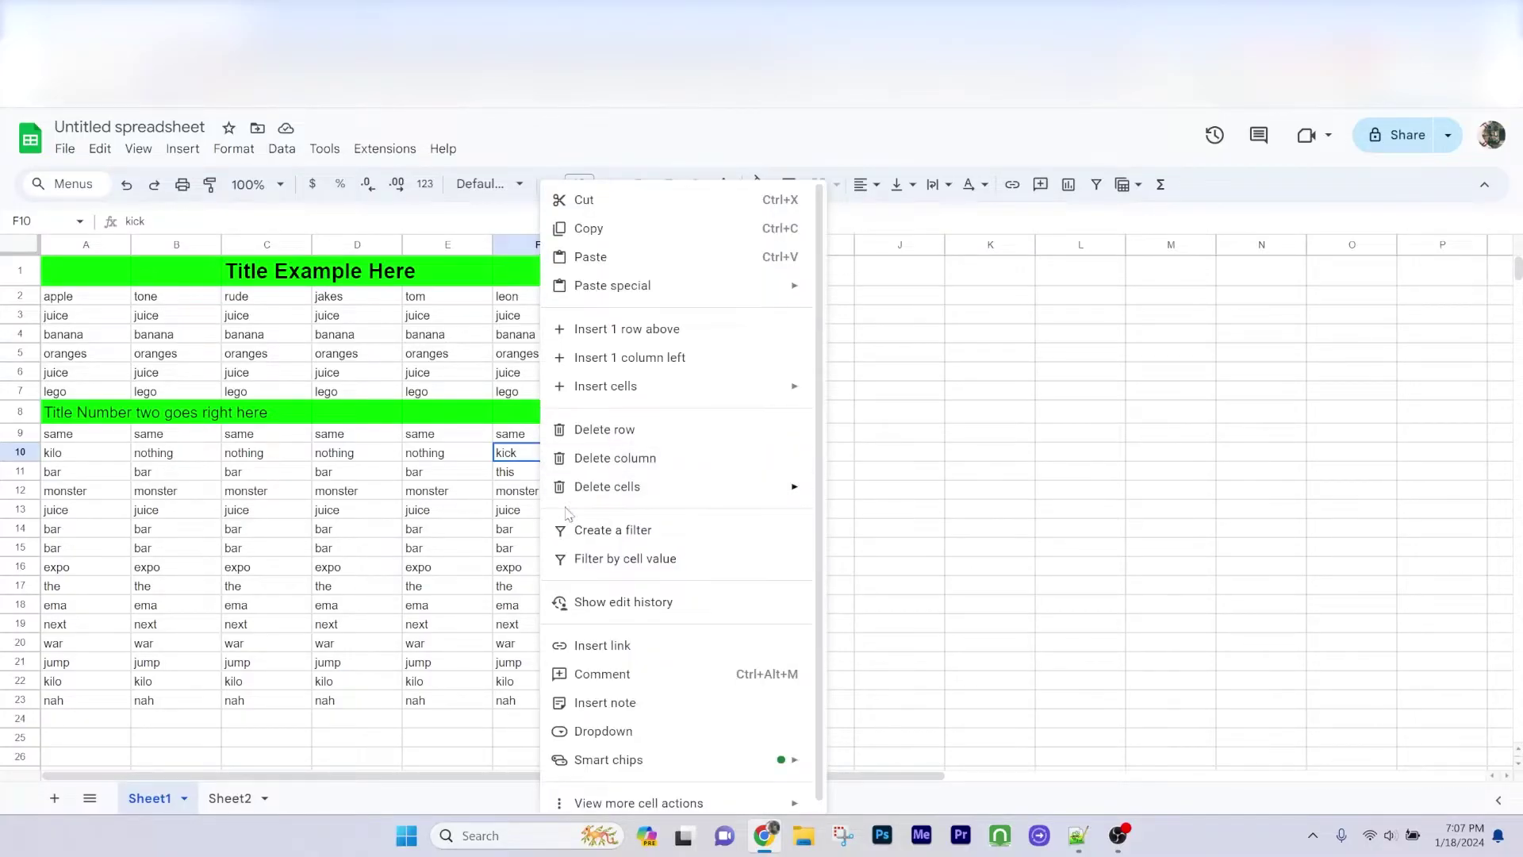
left_click(619, 652)
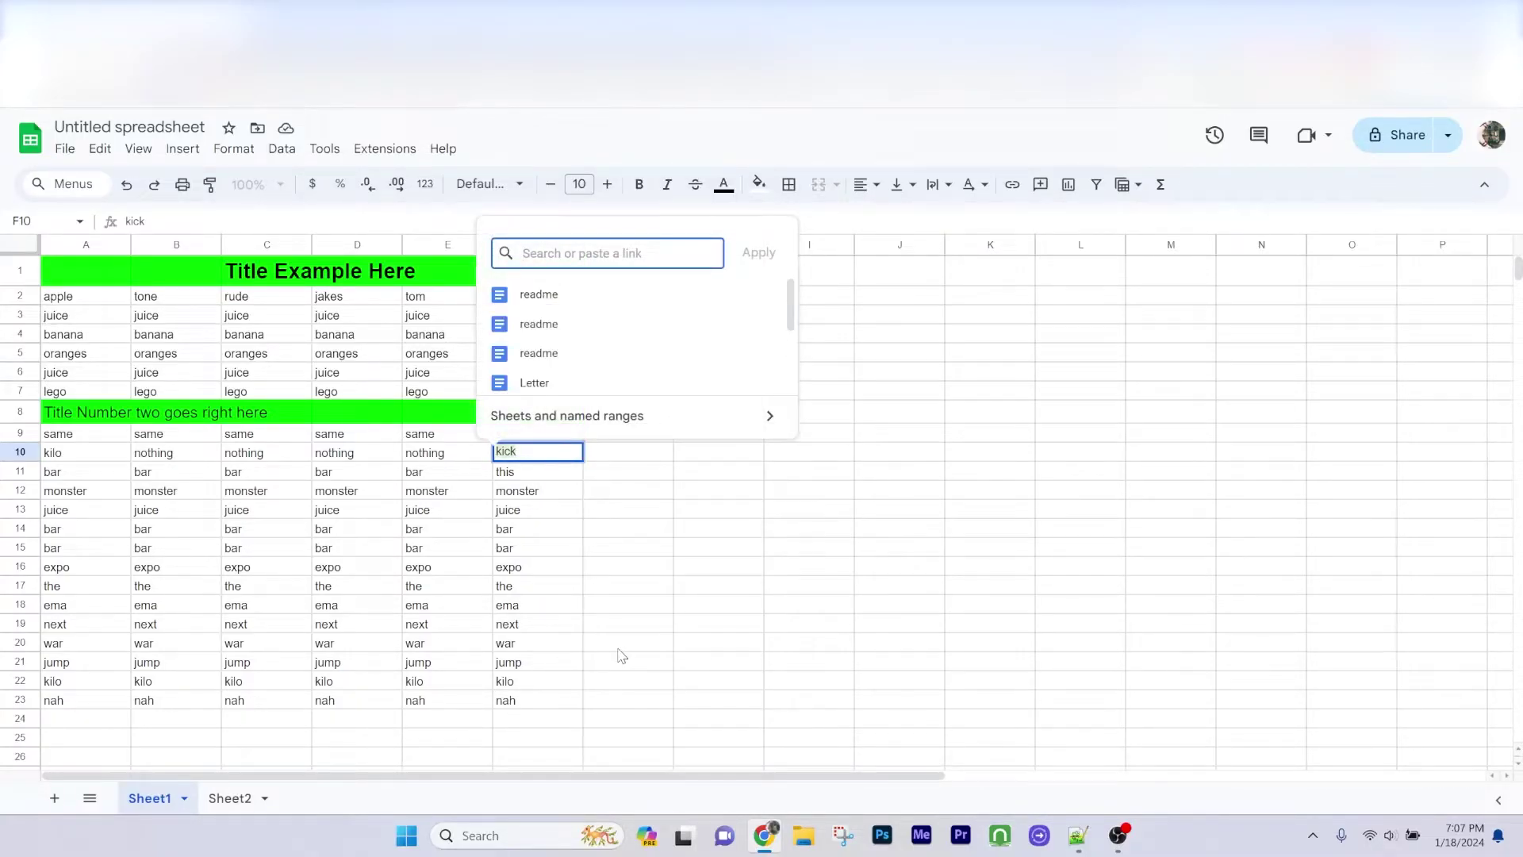
right_click(601, 254)
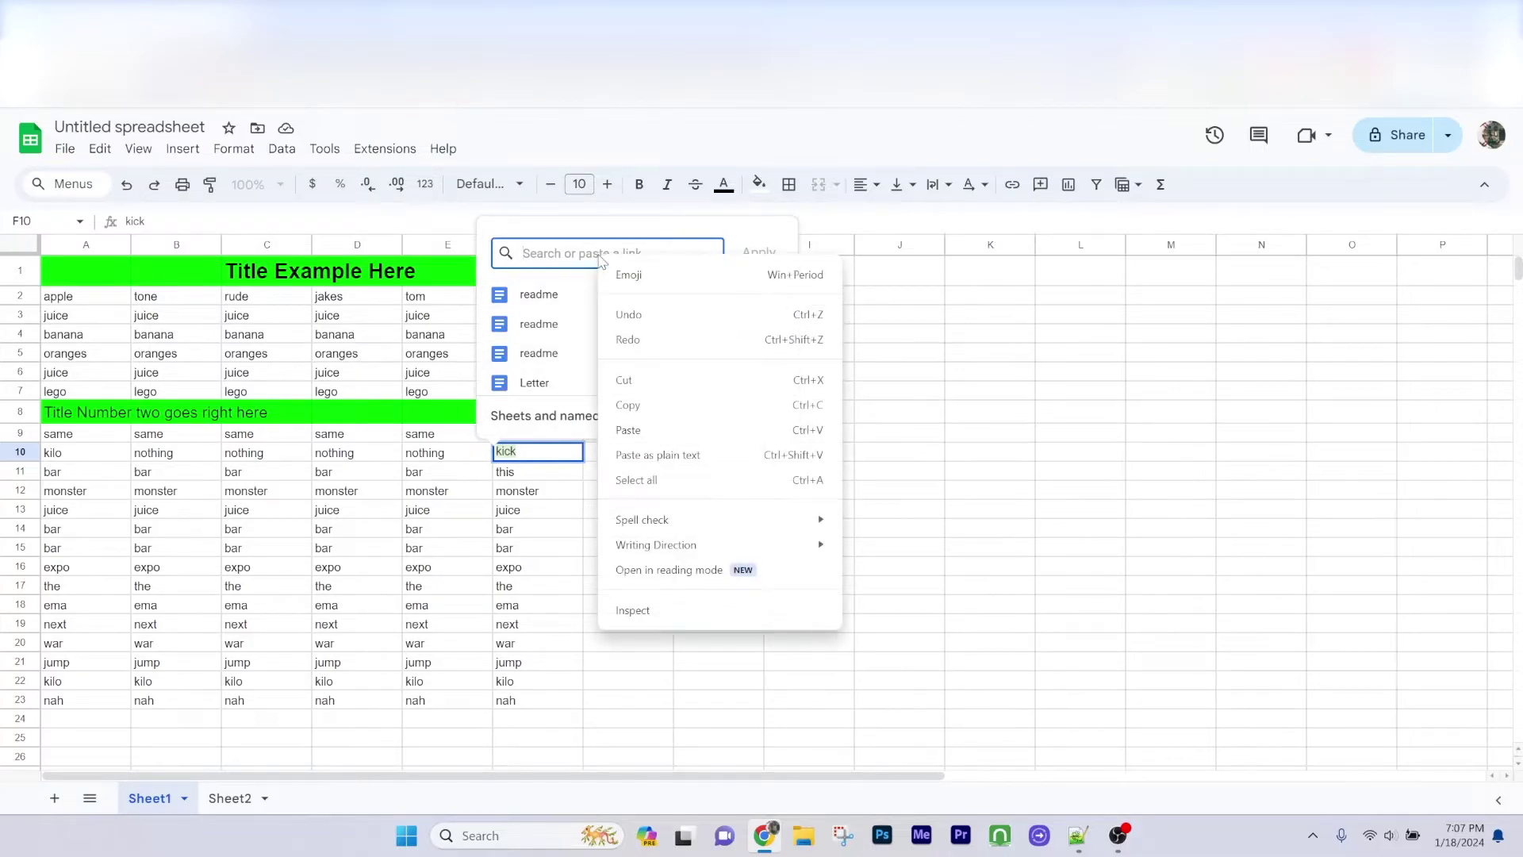
left_click(628, 431)
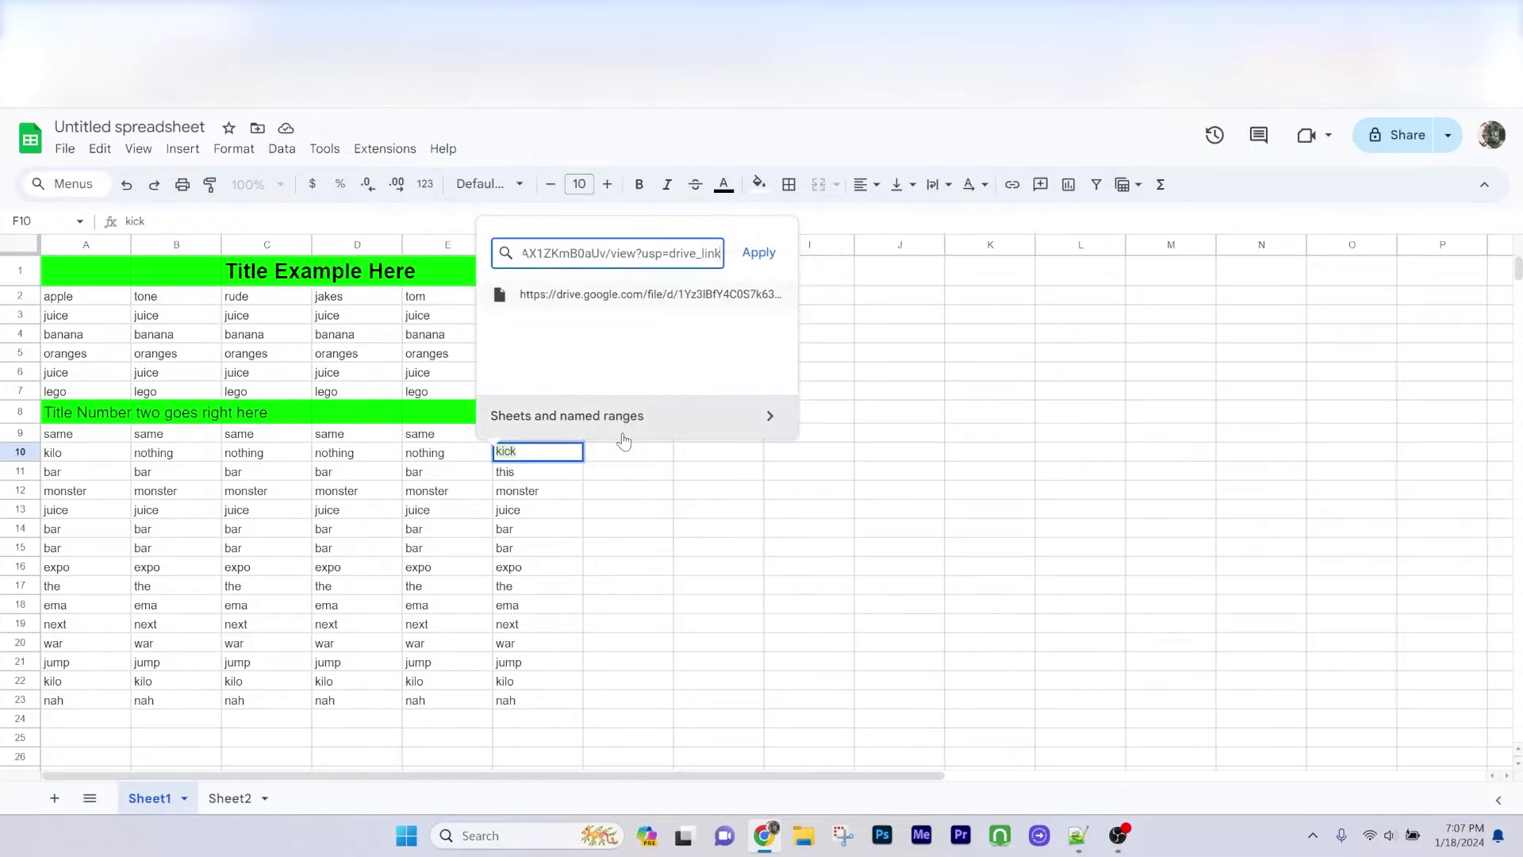
left_click(759, 254)
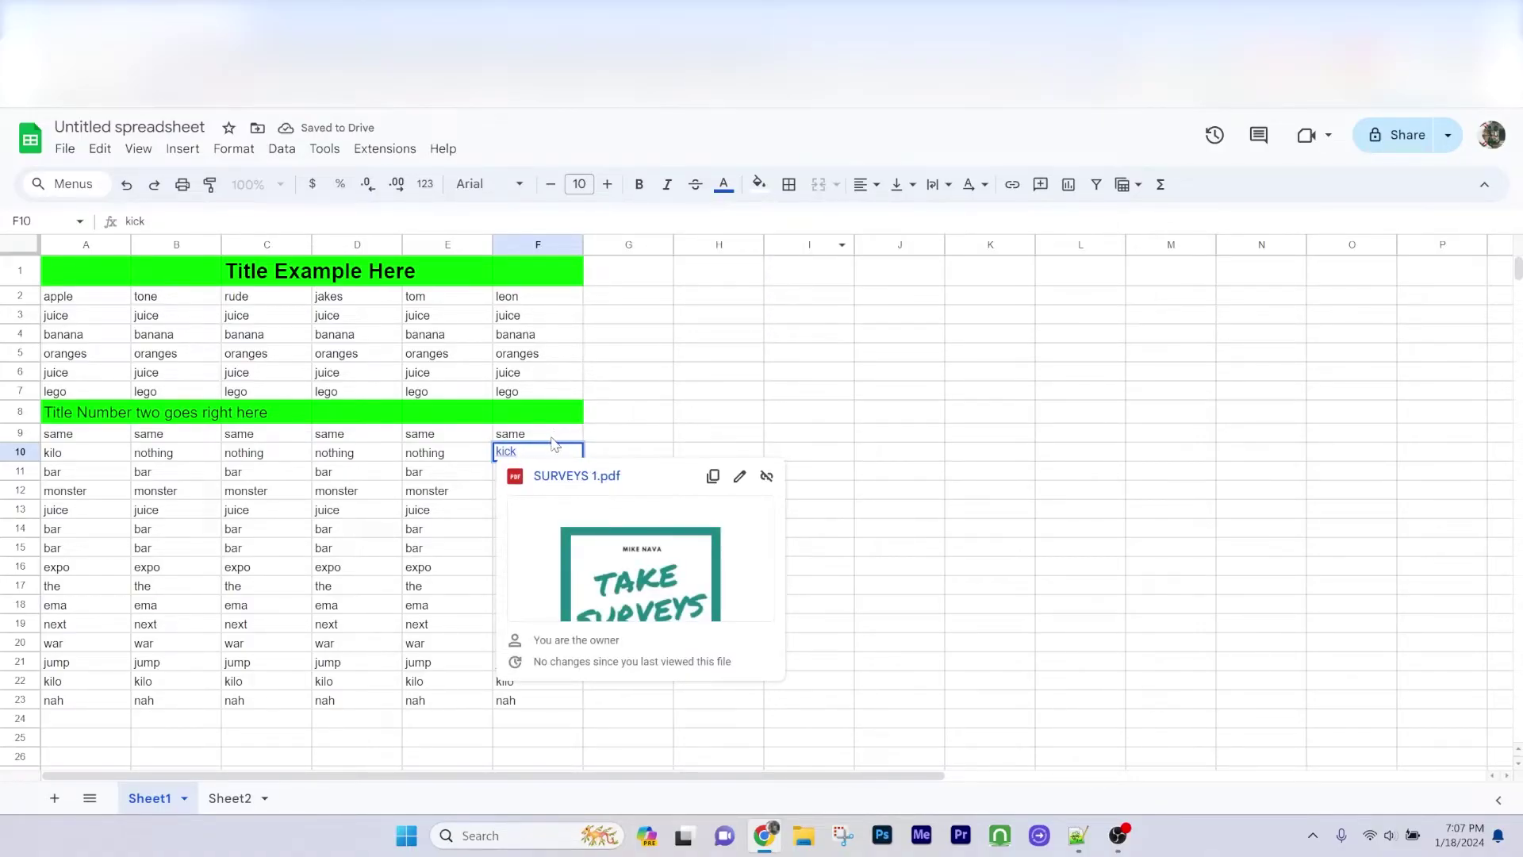
left_click(636, 456)
left_click(513, 457)
left_click(571, 480)
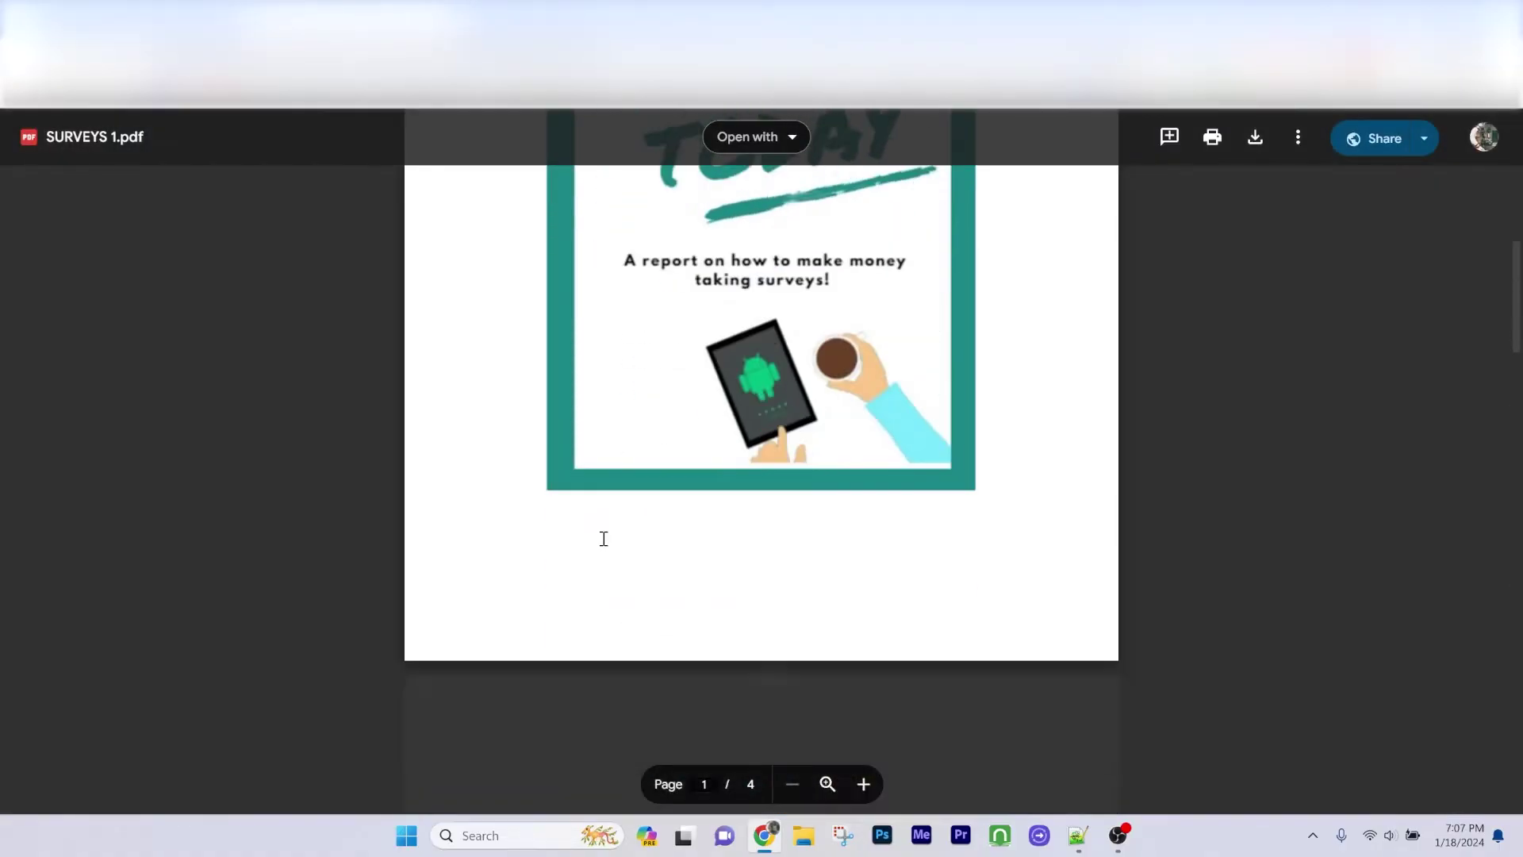
key("Escape")
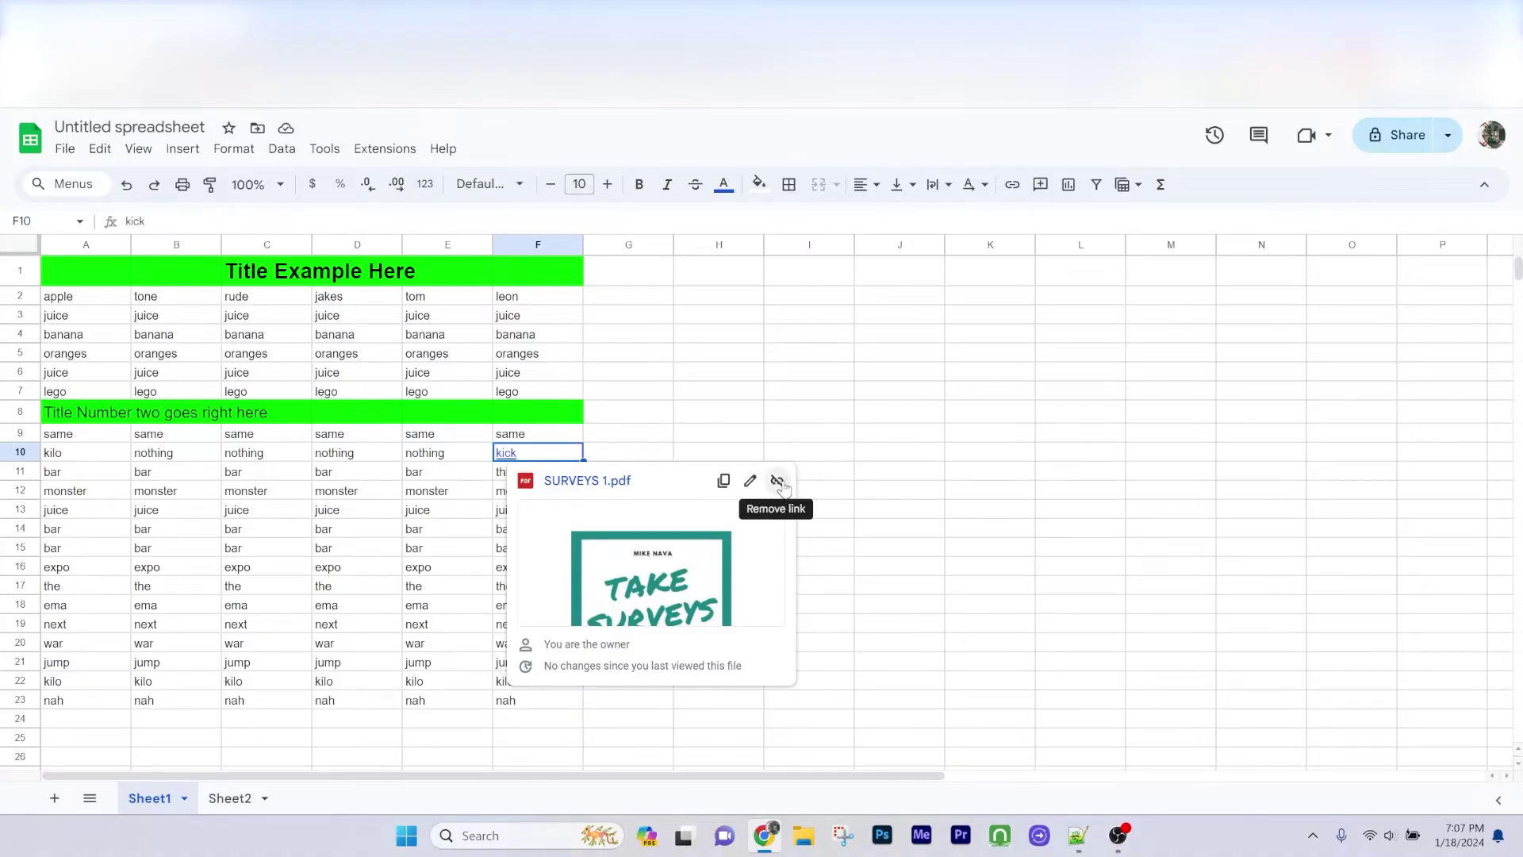
Step: Change the F10 link text from 'kick' to 'New Name' and bring up its preview
left_click(751, 481)
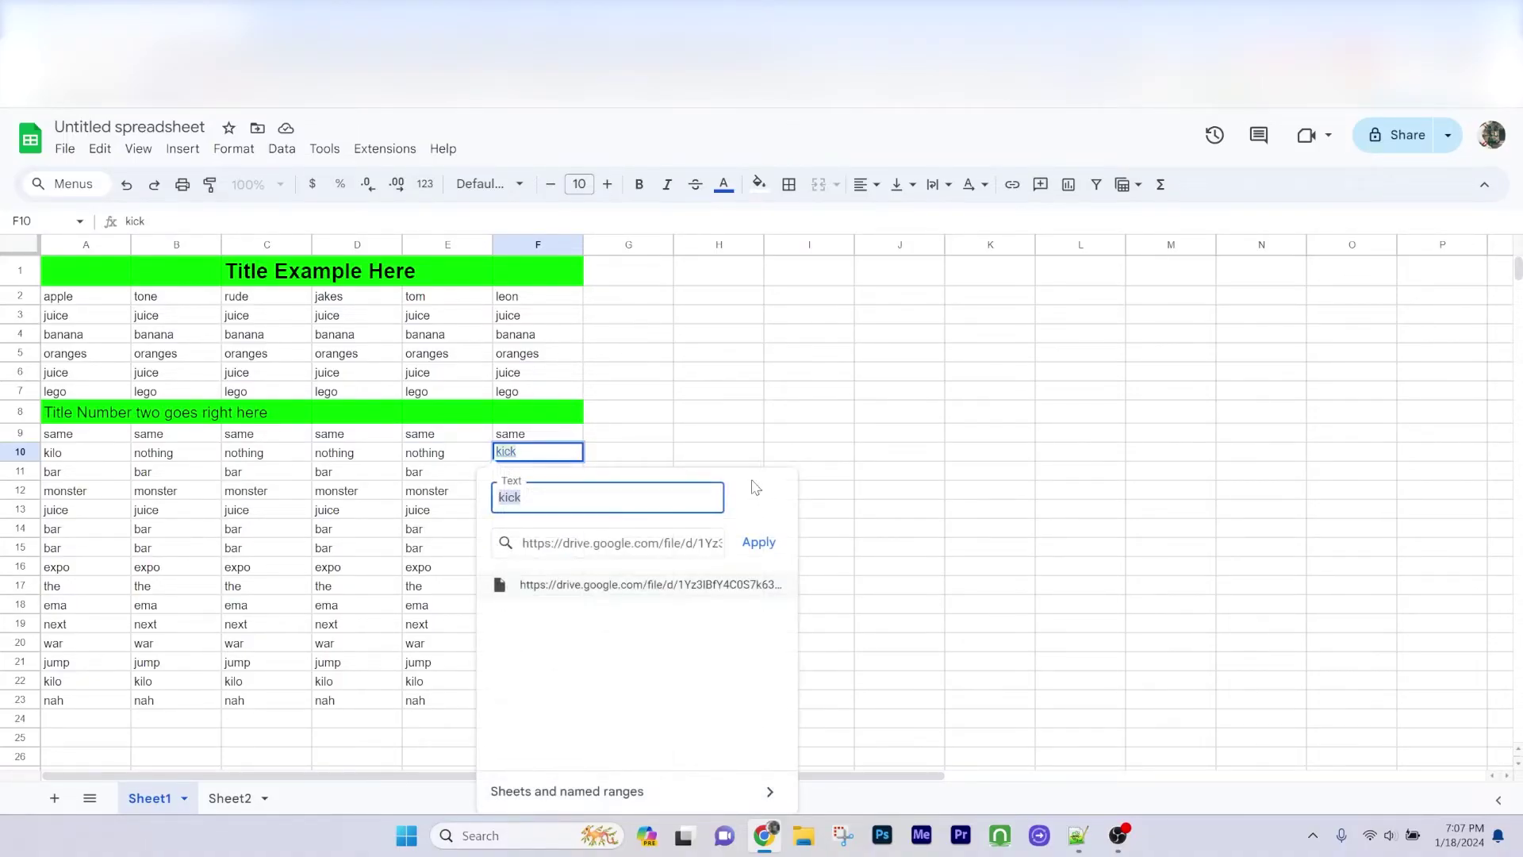
type("New Name")
left_click(760, 543)
left_click(613, 449)
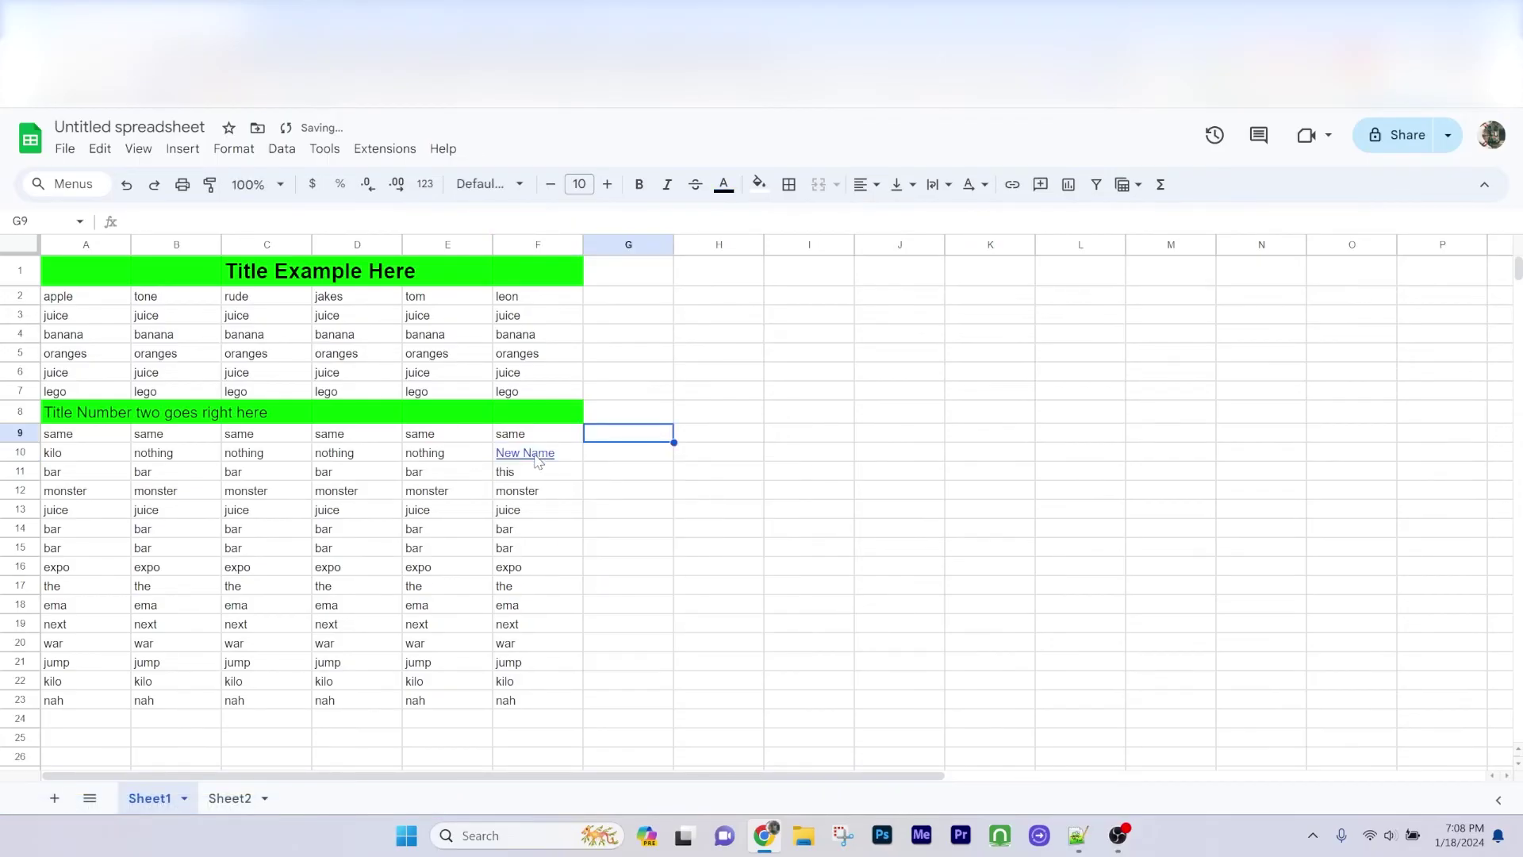